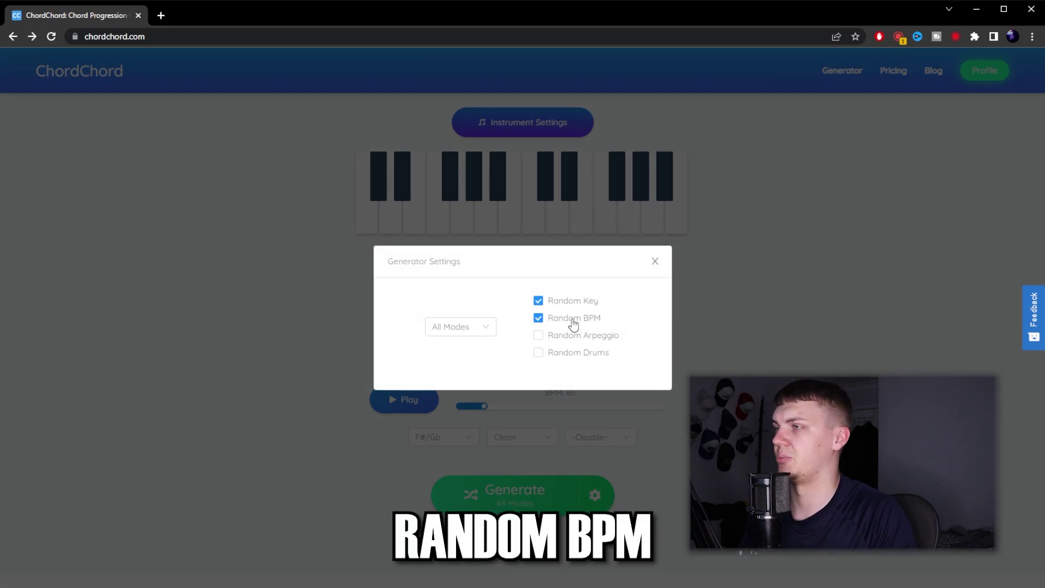
Generate a random-key, random-BPM progression (B, F#7, C#m7, G#m7 at 99 BPM) and play it
left_click(655, 262)
left_click(485, 499)
left_click(404, 401)
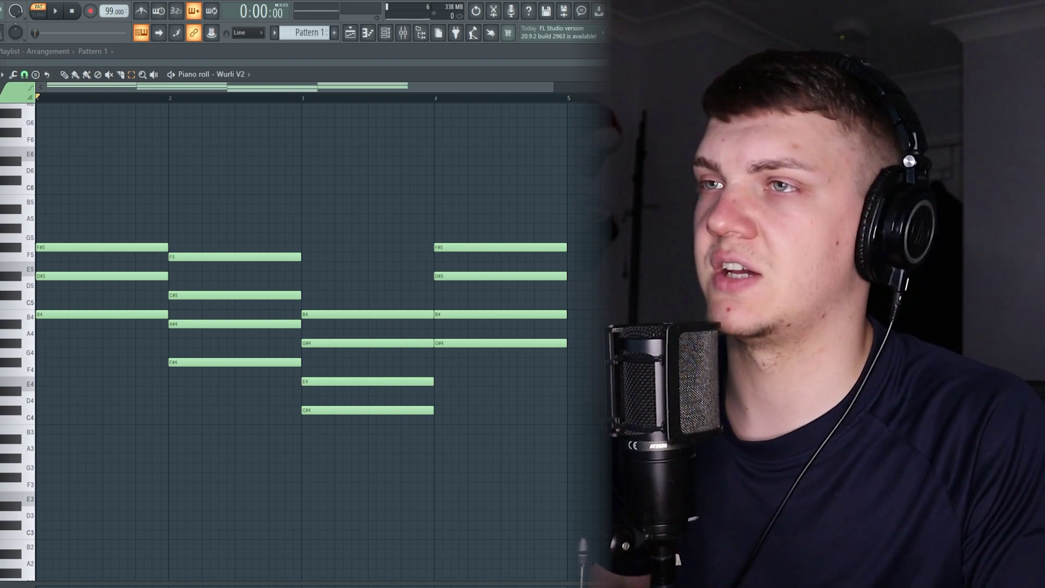
Select the chord notes and lower the third chord's bass note to C#3
left_click_drag(605, 449, 58, 159)
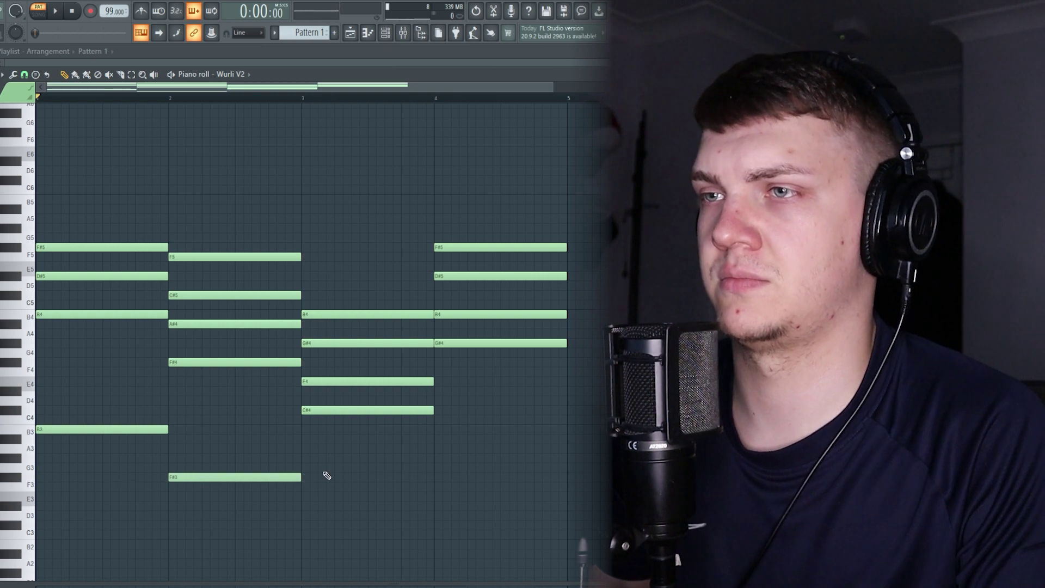
left_click_drag(344, 469, 334, 519)
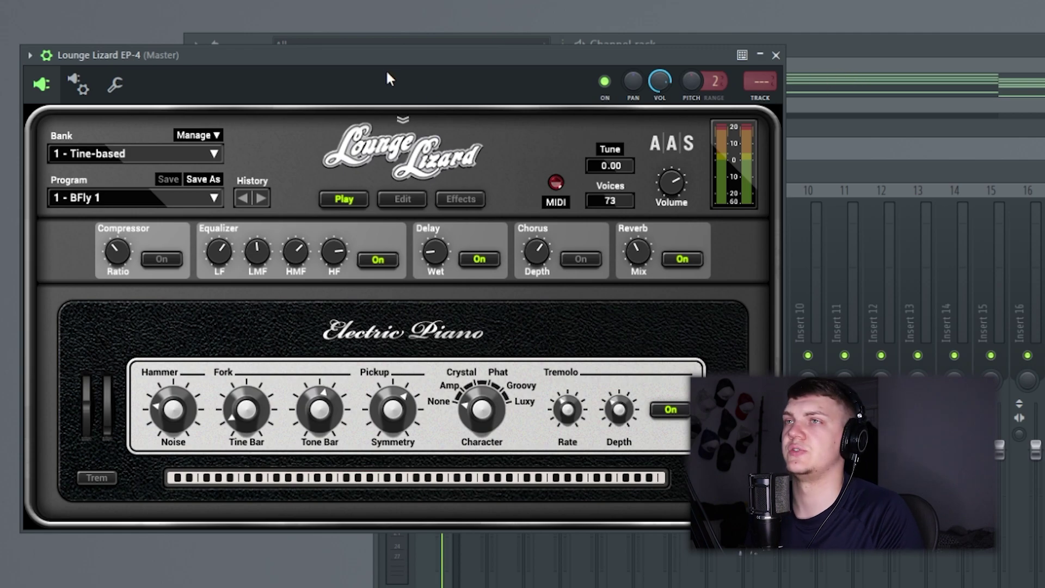
Move the Lounge Lizard EP-4 window aside and browse its preset list for a program
left_click_drag(387, 79, 473, 185)
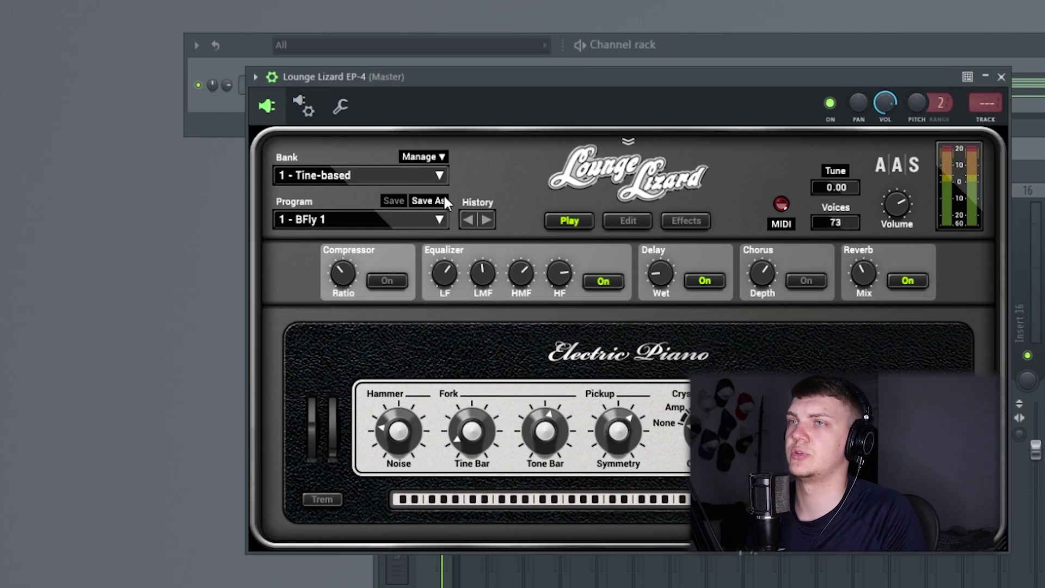
left_click(349, 218)
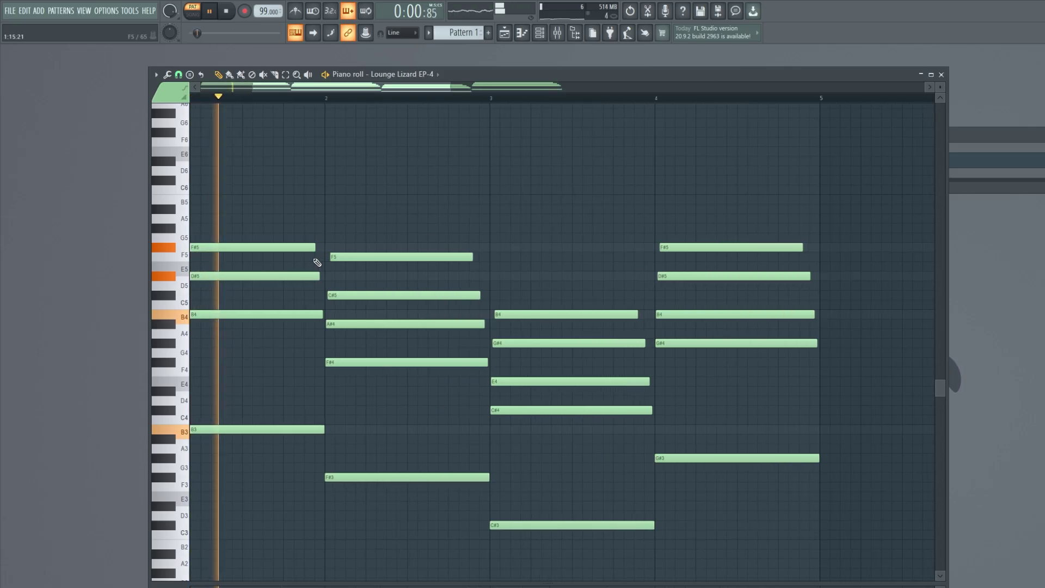
scroll(447, 283, "down", 3)
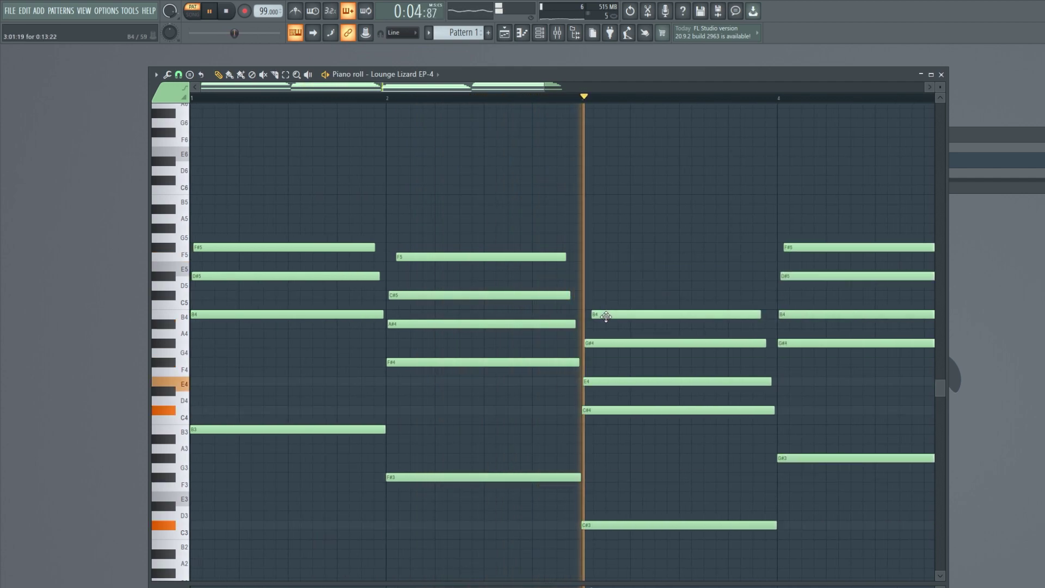
scroll(589, 280, "down", 2)
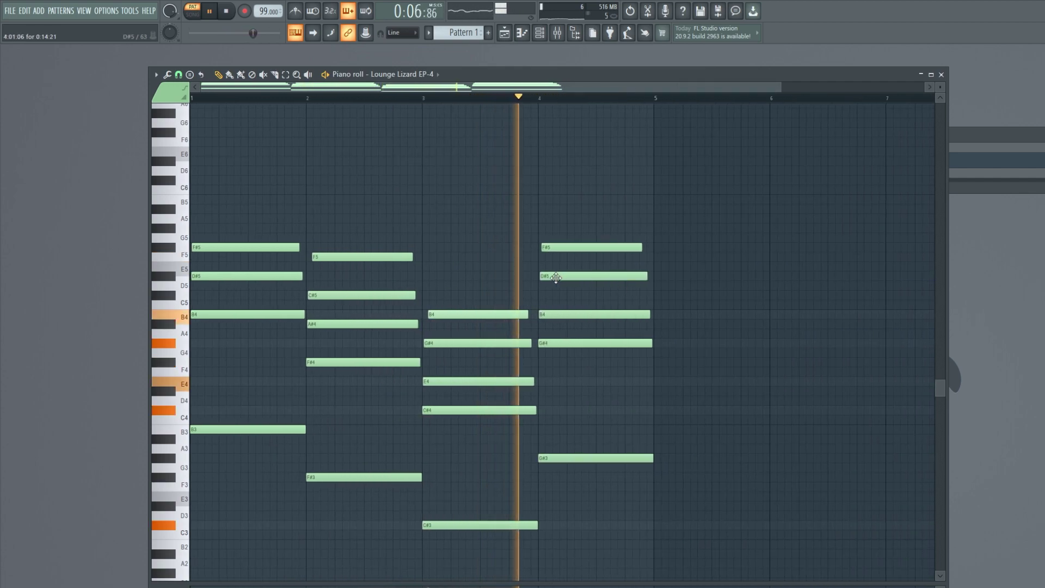
scroll(556, 278, "up", 2)
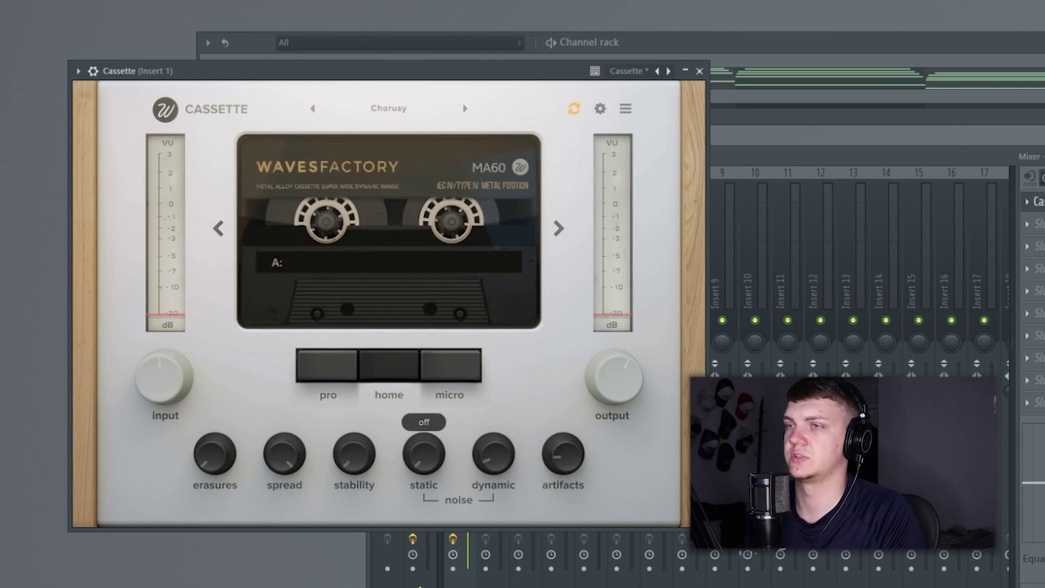
Bring up the channel list and mixer and adjust the Insert 1 effect chain
key("F6")
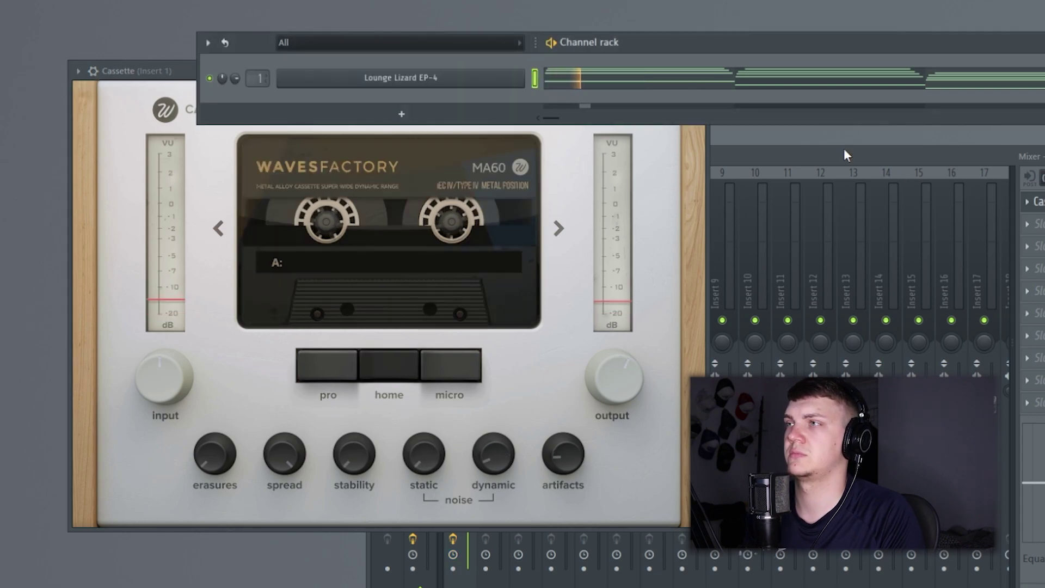
key("F9")
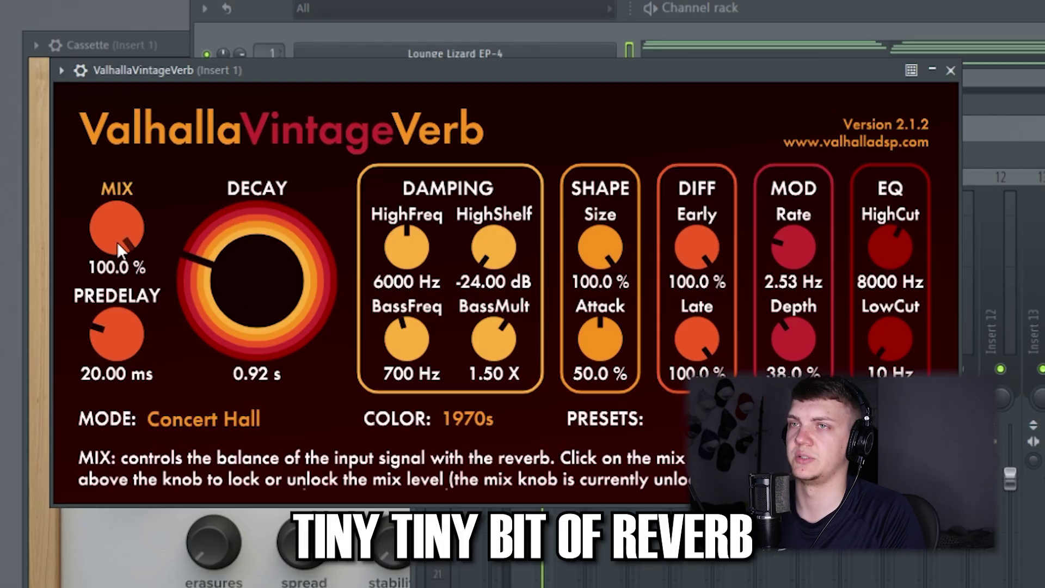
left_click_drag(116, 242, 113, 313)
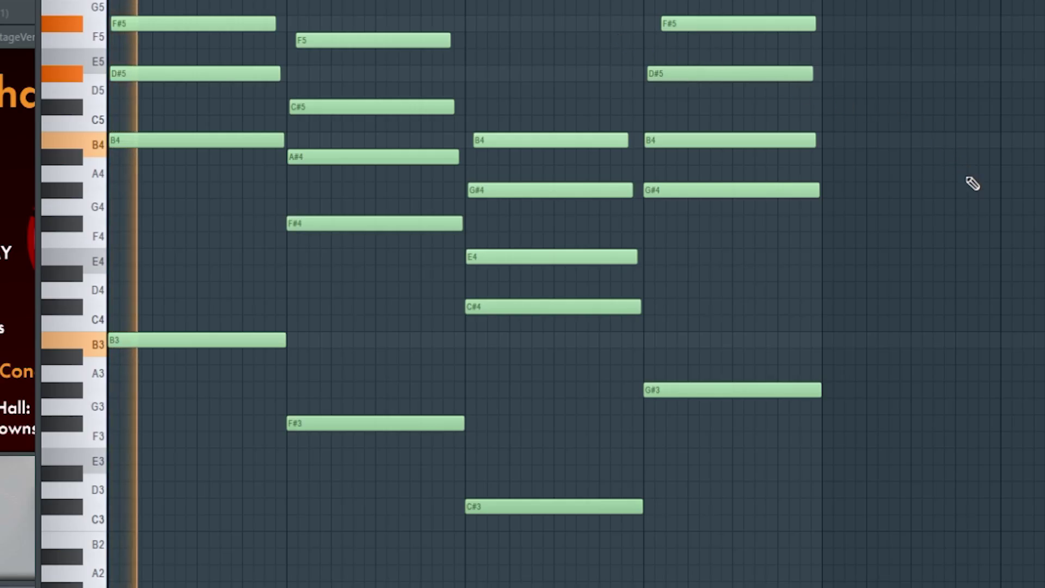
scroll(974, 185, "up", 2)
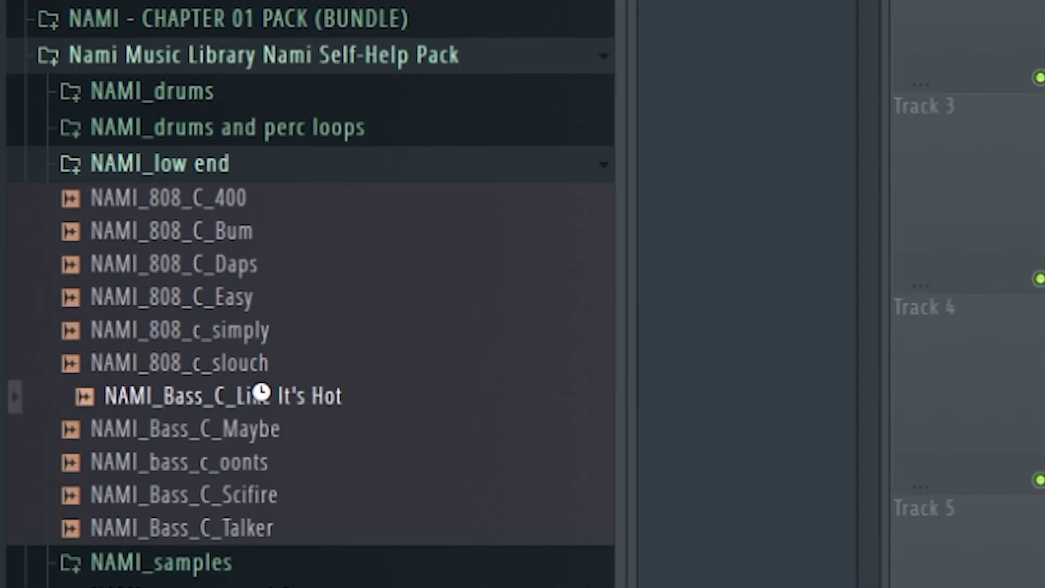
Add NAMI_Bass_C_Maybe, add F#4 and C#4 chord notes, strum the top notes, and audition
left_click_drag(327, 430, 322, 457)
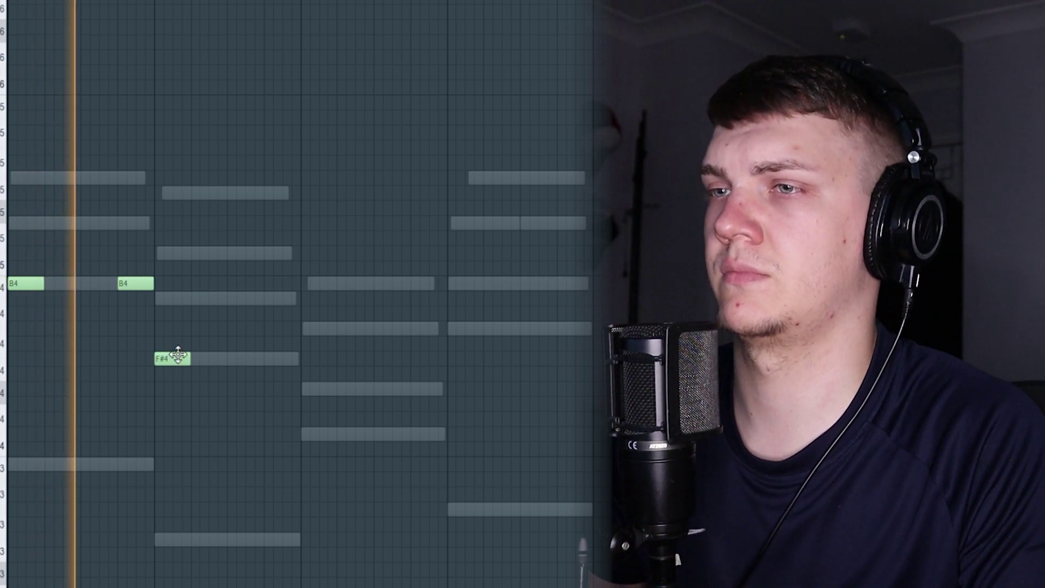
left_click(257, 359)
left_click(302, 434)
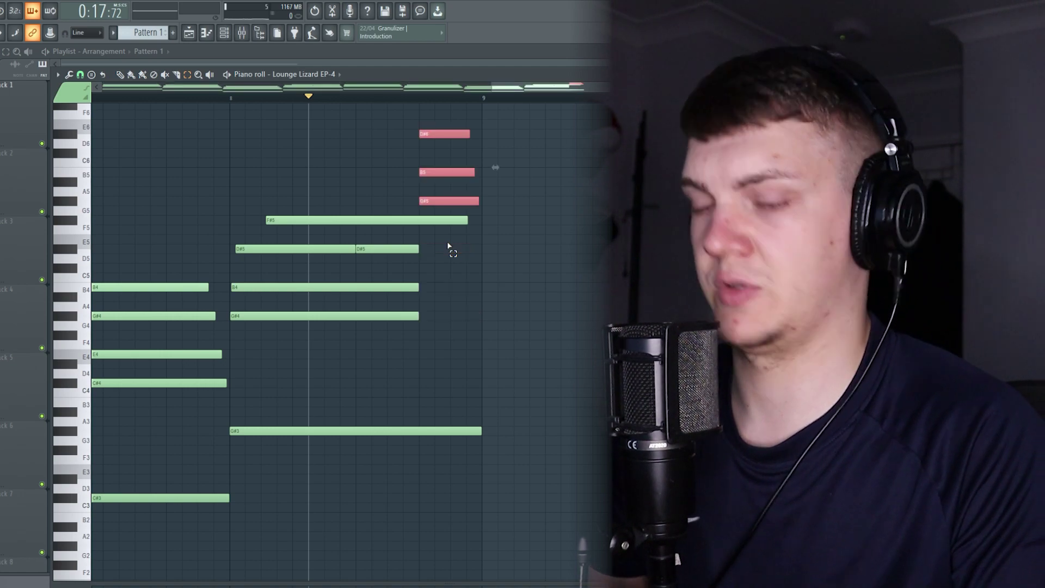
key("ctrl+z")
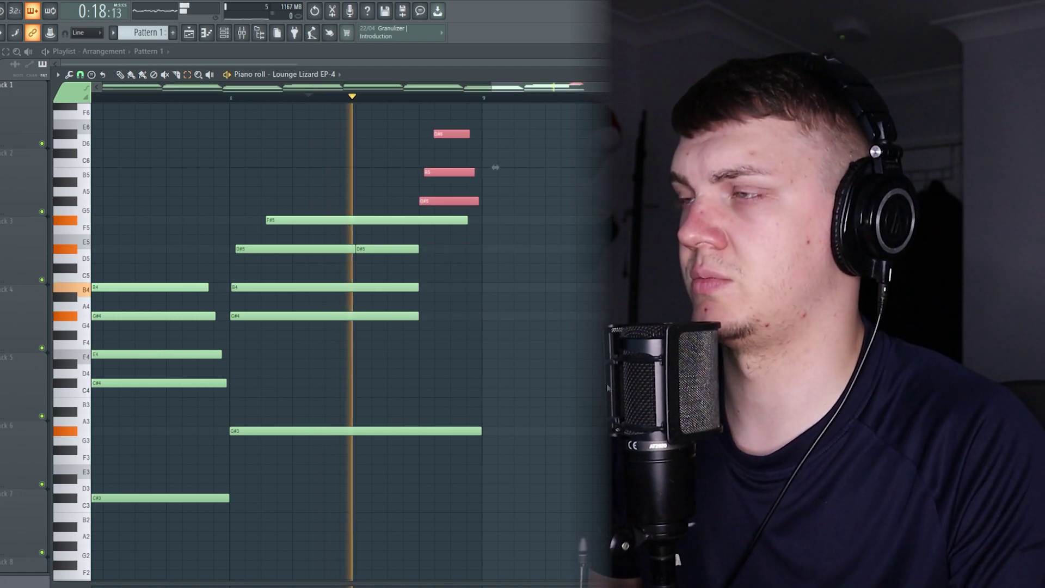
key("space")
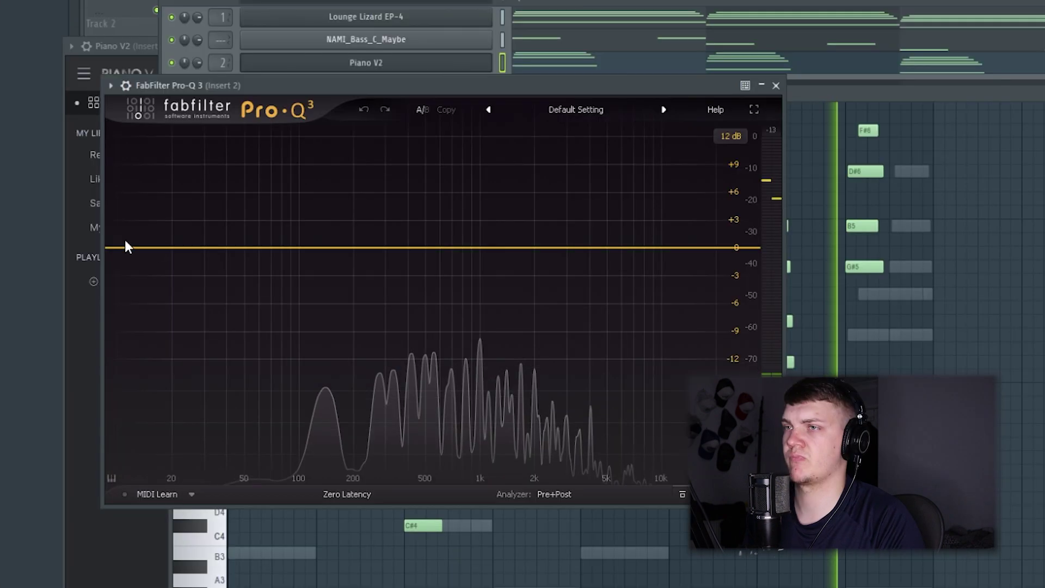
Add a low cut near 135 Hz on the EQ and set ValhallaDelay's time to 1/8
left_click(126, 243)
left_click_drag(126, 245, 323, 250)
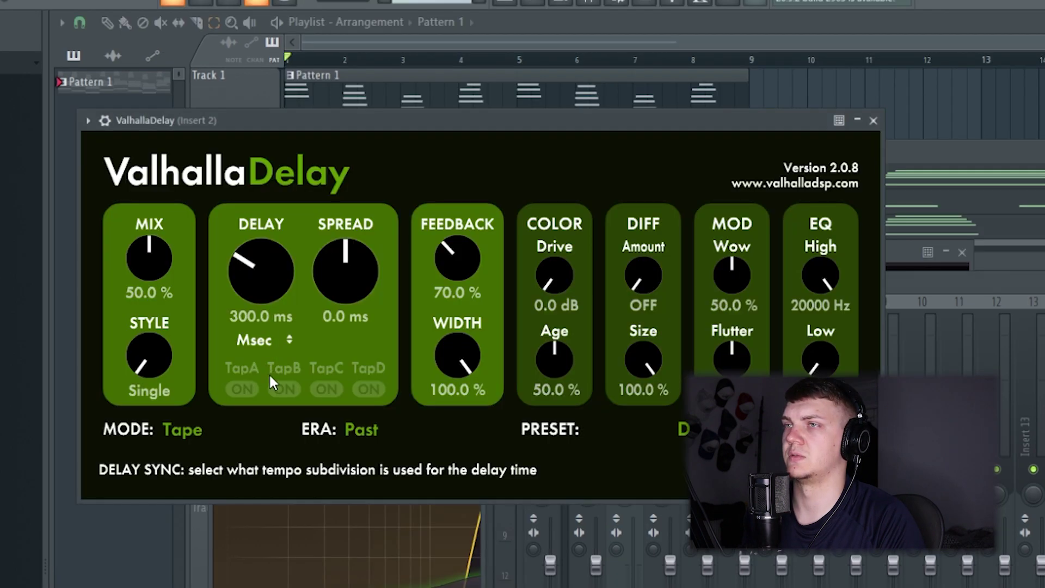
left_click_drag(265, 299, 263, 270)
key("F6")
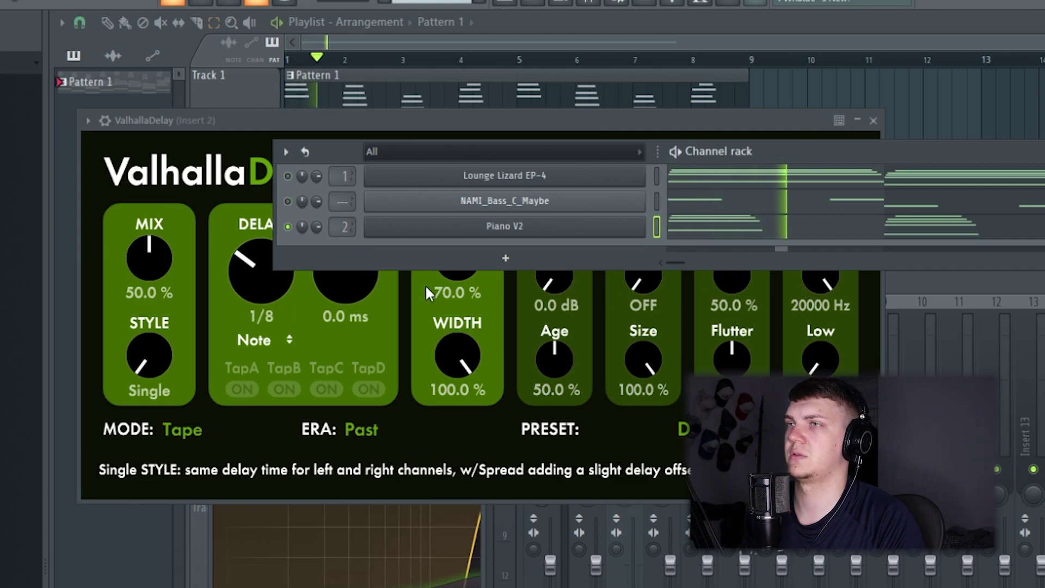
left_click(144, 256)
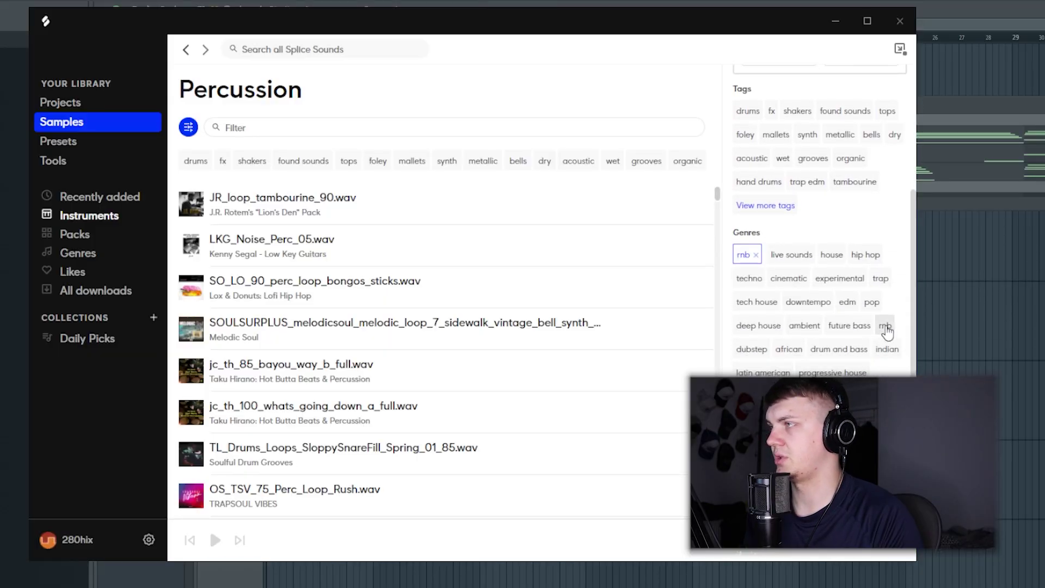
Scroll the rnb percussion loops in Splice and preview the vintage snaps loop
scroll(381, 277, "down", 5)
scroll(372, 279, "down", 5)
scroll(371, 283, "up", 5)
left_click(381, 336)
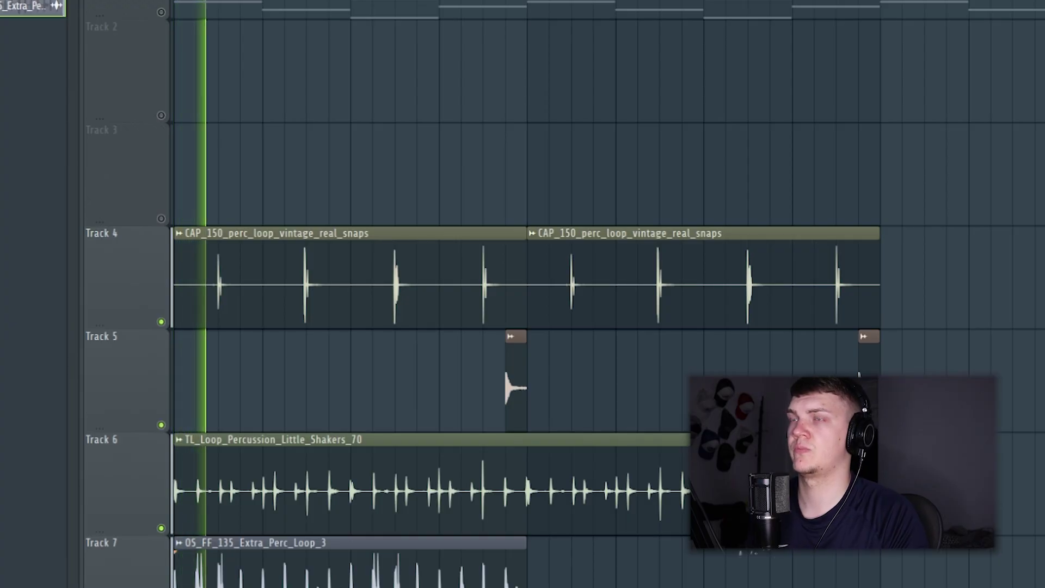
Duplicate Track 7's Extra Perc Loop 3 clip and open its sample settings
left_click(499, 547)
key("ctrl+b")
scroll(409, 290, "down", 2)
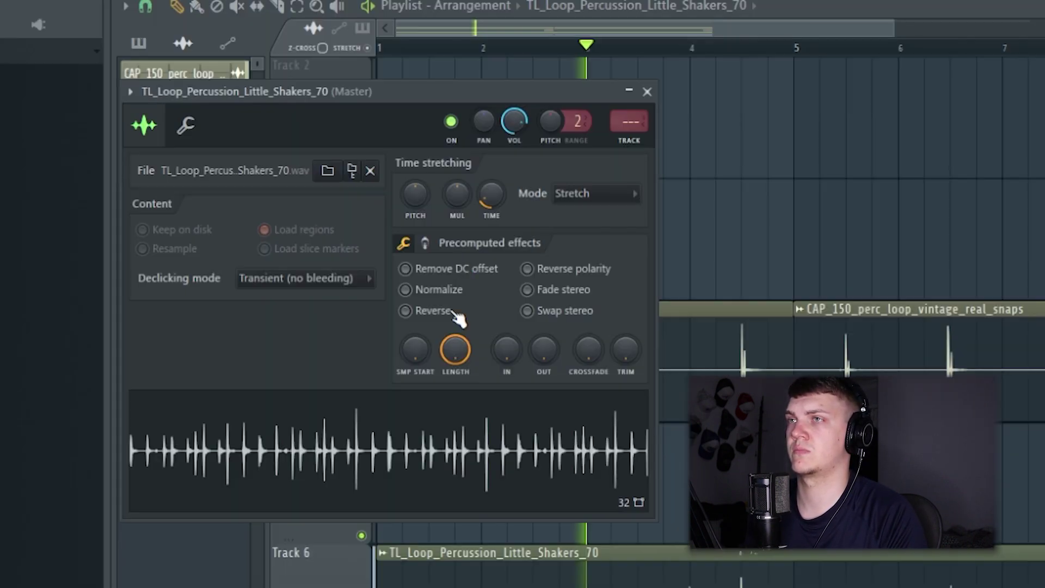
left_click(647, 92)
left_click(163, 162)
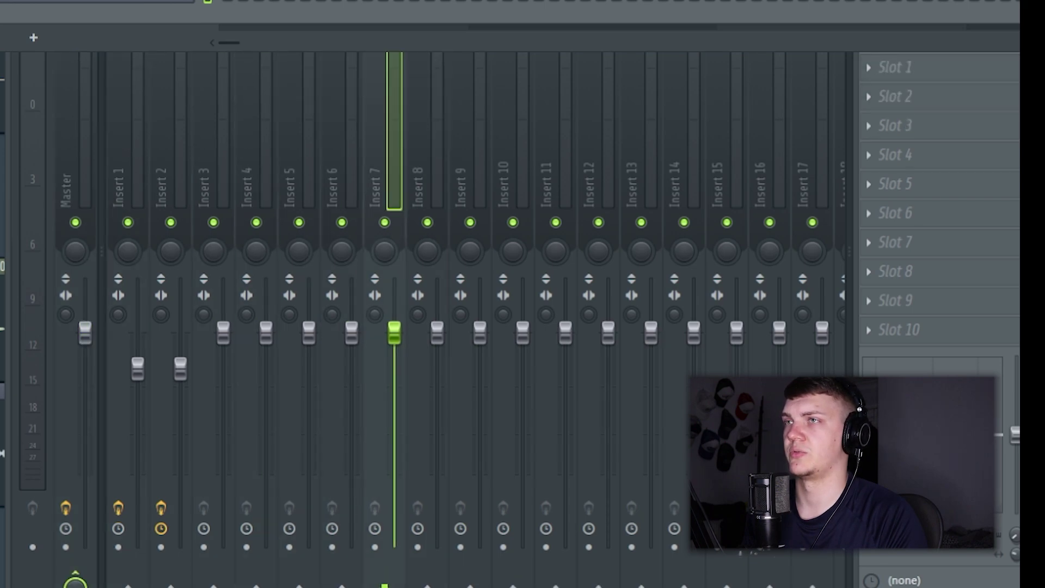
Select the Perc Bus on Insert 12 and set up Pre V76, Kramer Master Tape and Rev Spring-636
left_click(609, 82)
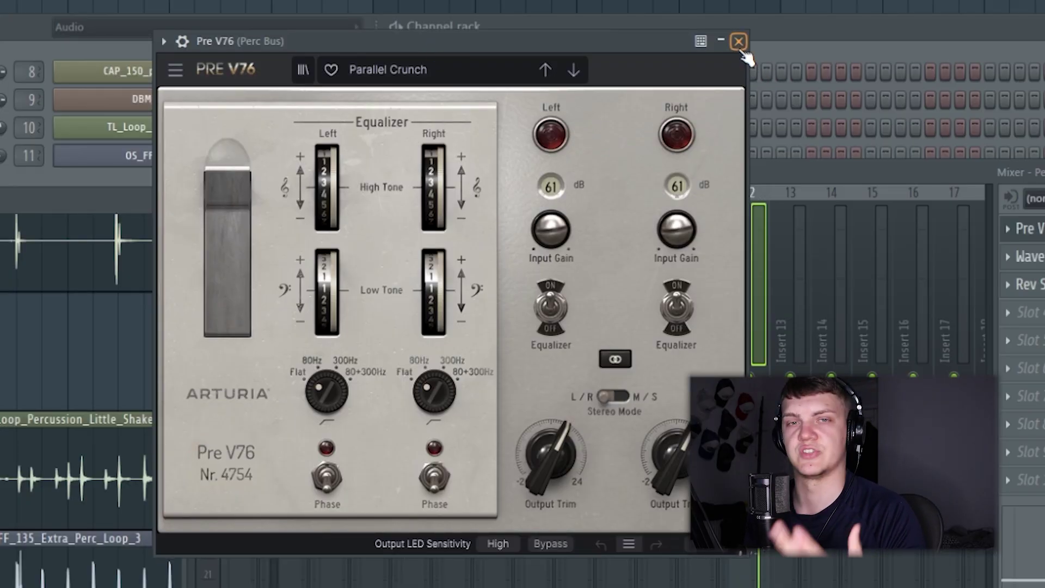
left_click(738, 42)
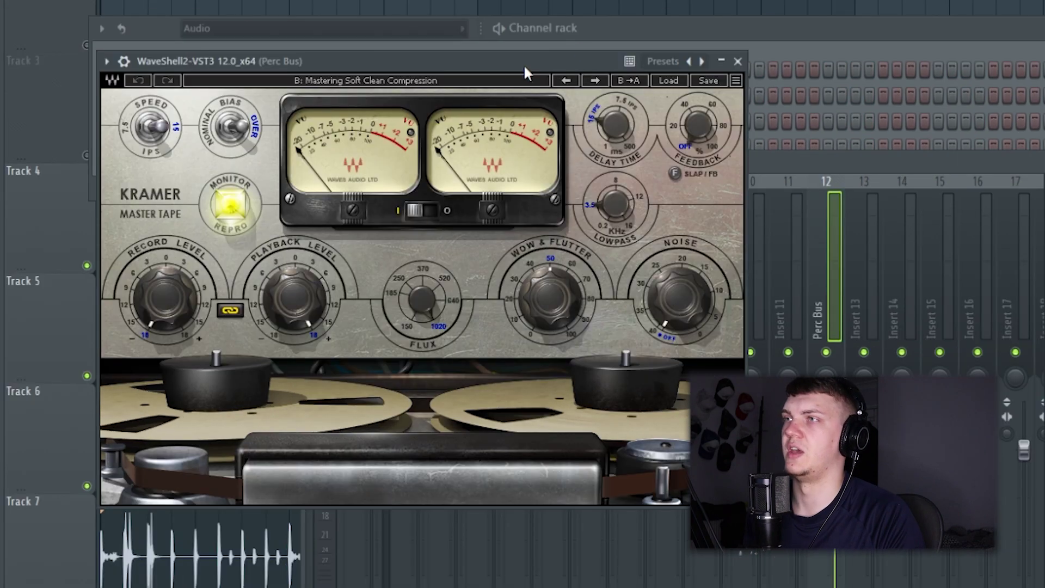
left_click(740, 61)
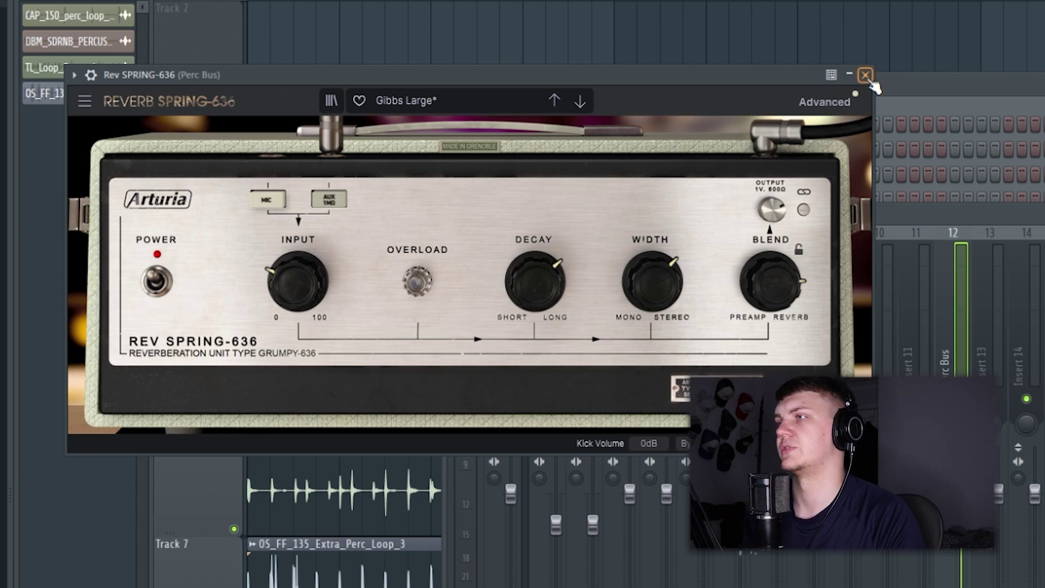
left_click(865, 75)
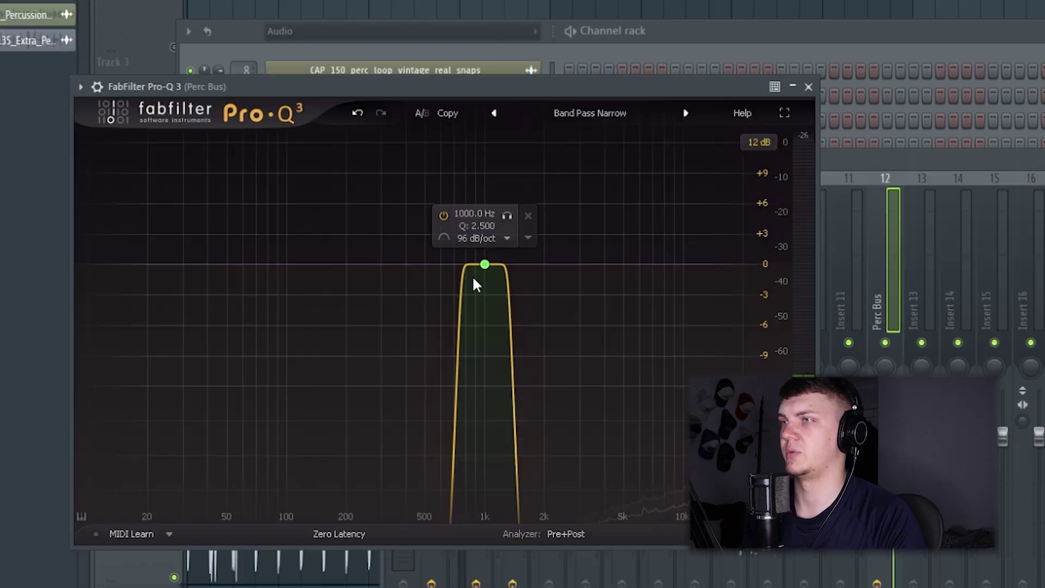
Move the Pro-Q 3 band-pass centre to 1729.6 Hz
scroll(478, 282, "down", 5)
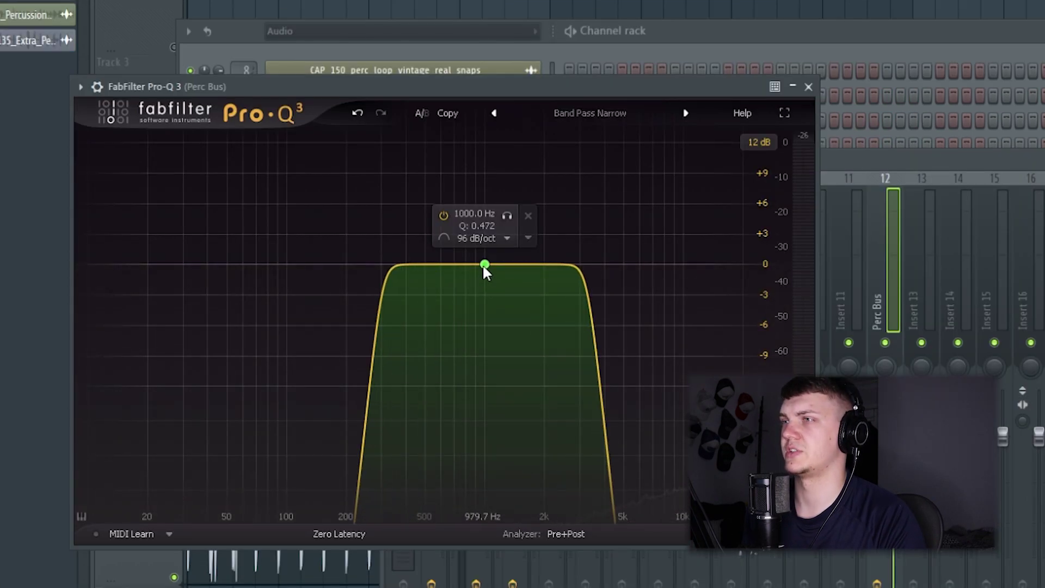
left_click_drag(484, 268, 533, 267)
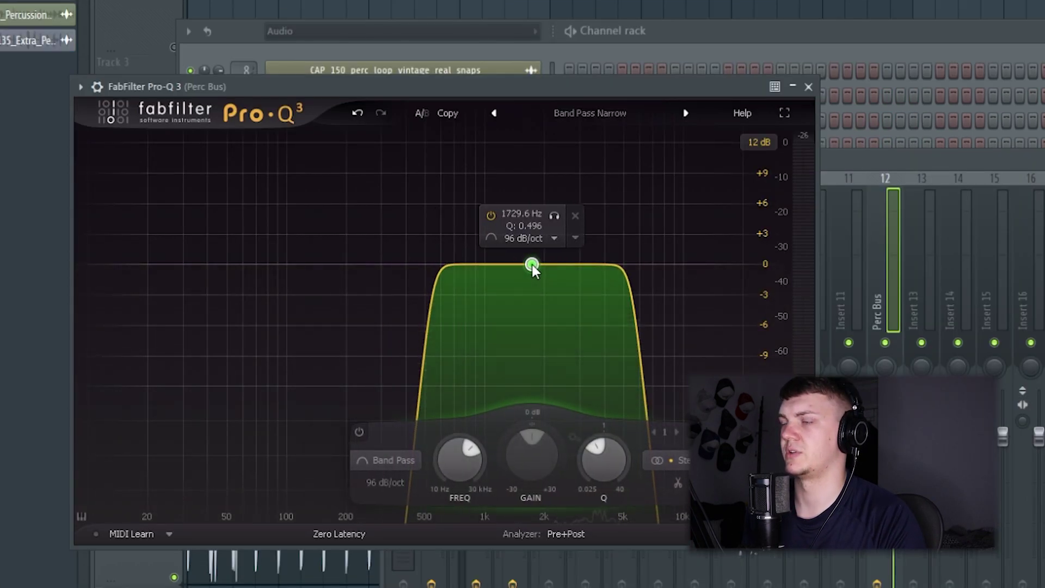
key("F9")
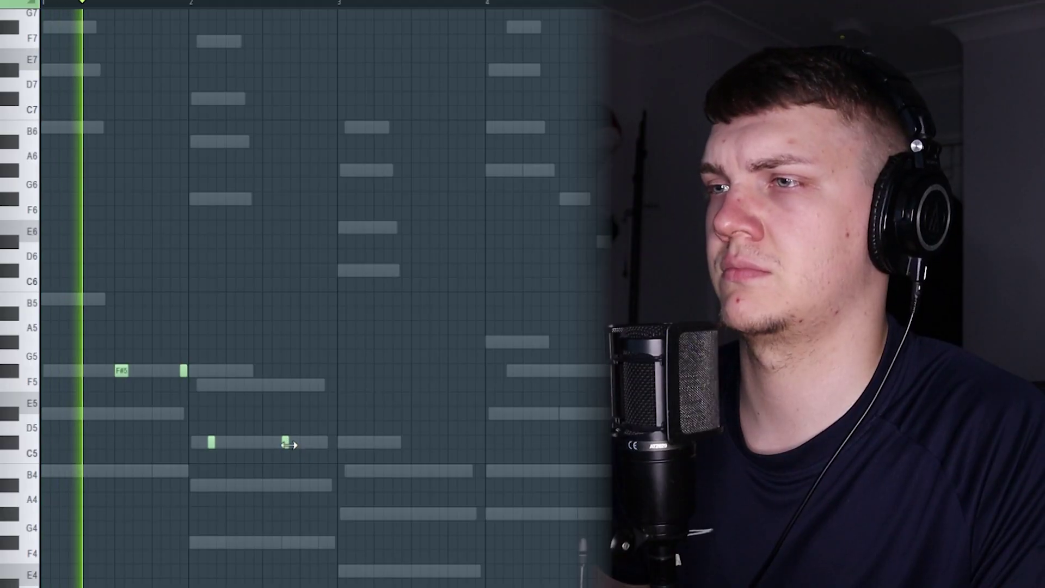
Lengthen the C#5 guitar note to end near beat 3
left_click_drag(288, 445, 335, 444)
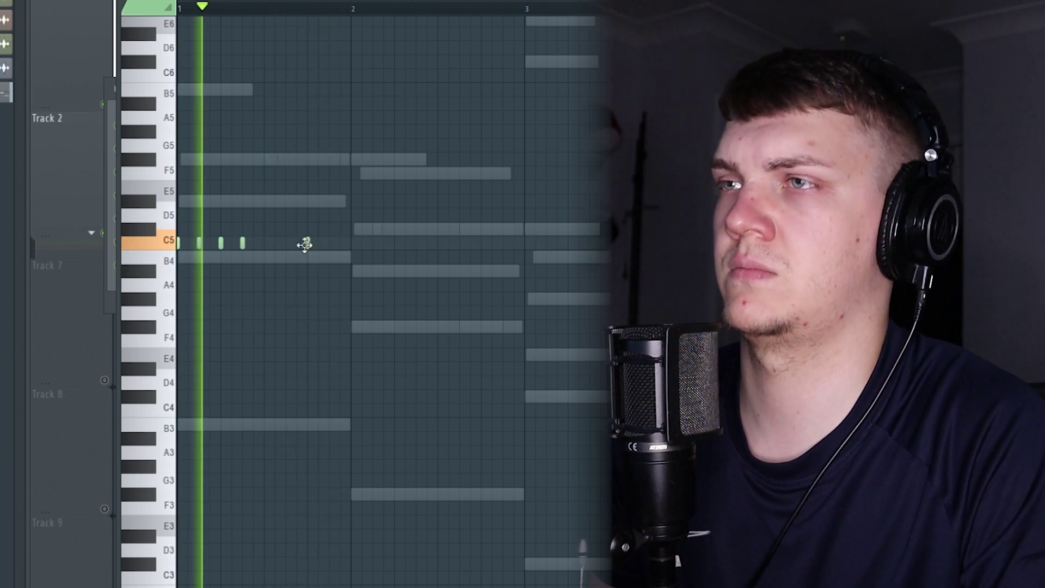
Place three short C5 notes in bar 1 and duplicate them into bar 2
left_click(308, 244)
left_click(318, 243)
left_click(329, 243)
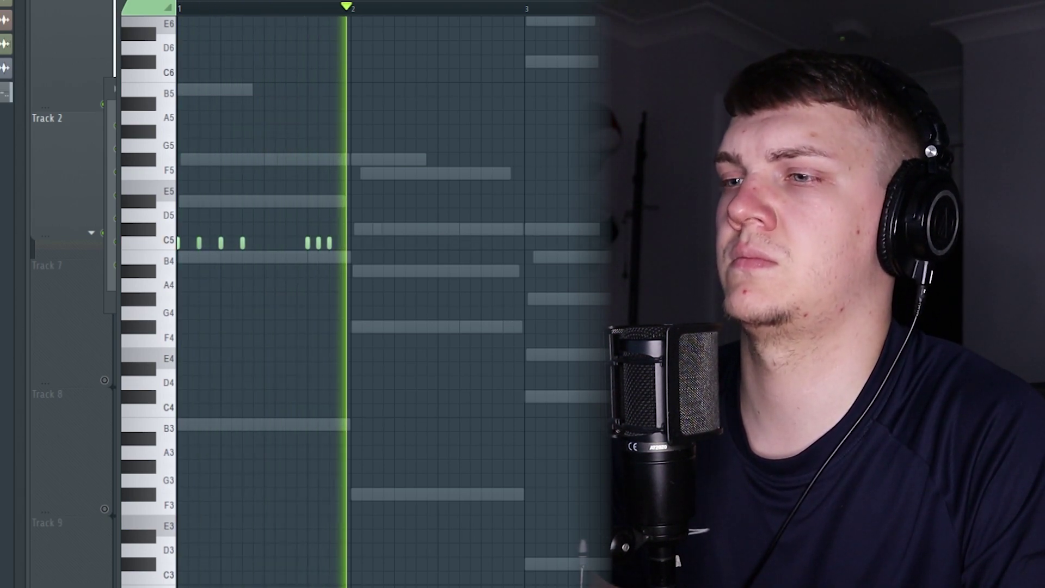
key("ctrl+b")
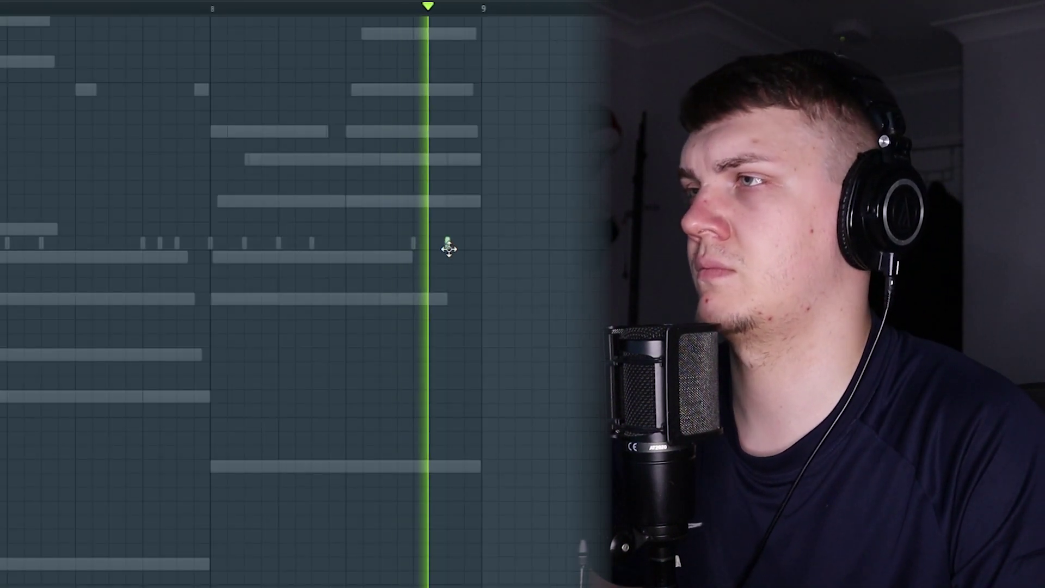
Add another C5 note and set the pattern's end marker at bar 5
left_click(448, 243)
scroll(509, 297, "down", 3)
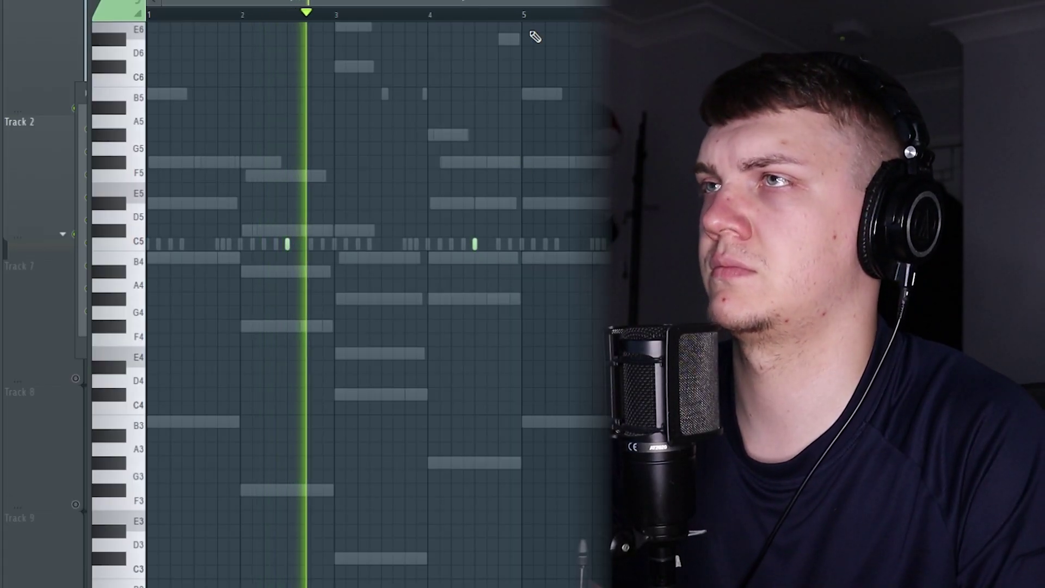
left_click(526, 18)
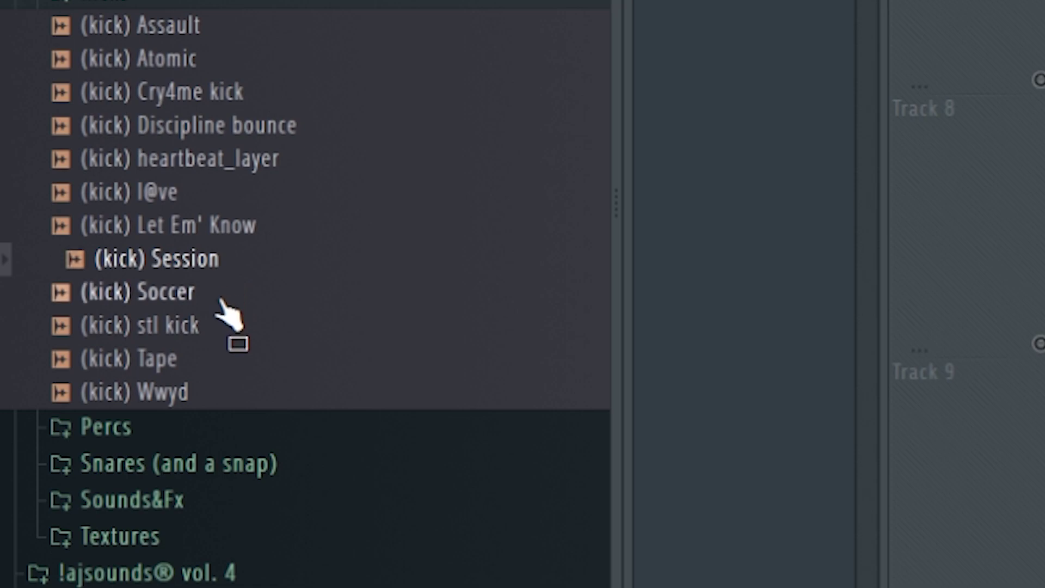
Load the (kick) Session sample as a new channel and loop playback over part of the pattern
left_click_drag(234, 315, 193, 400)
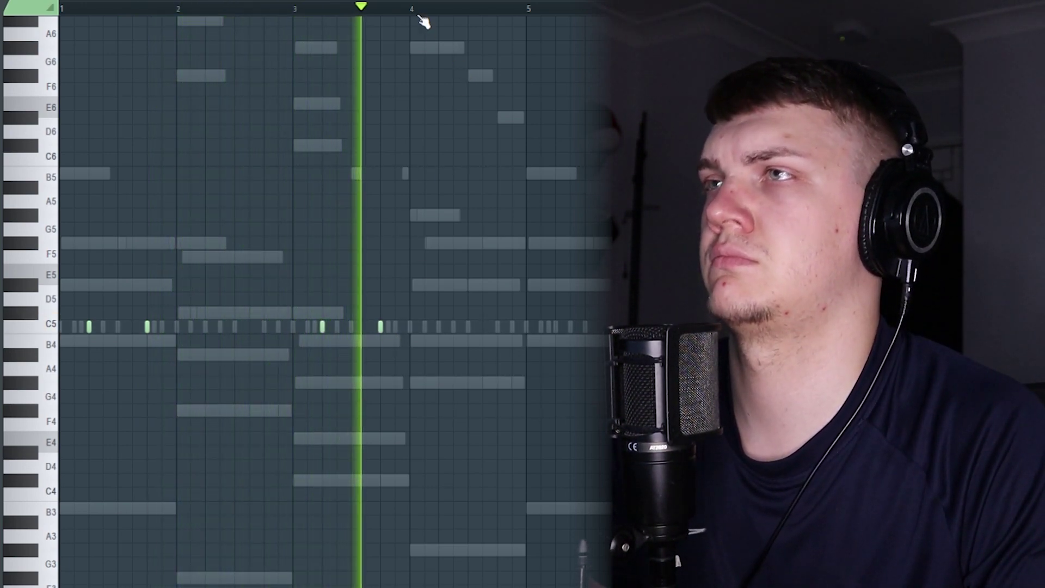
left_click_drag(525, 8, 60, 9)
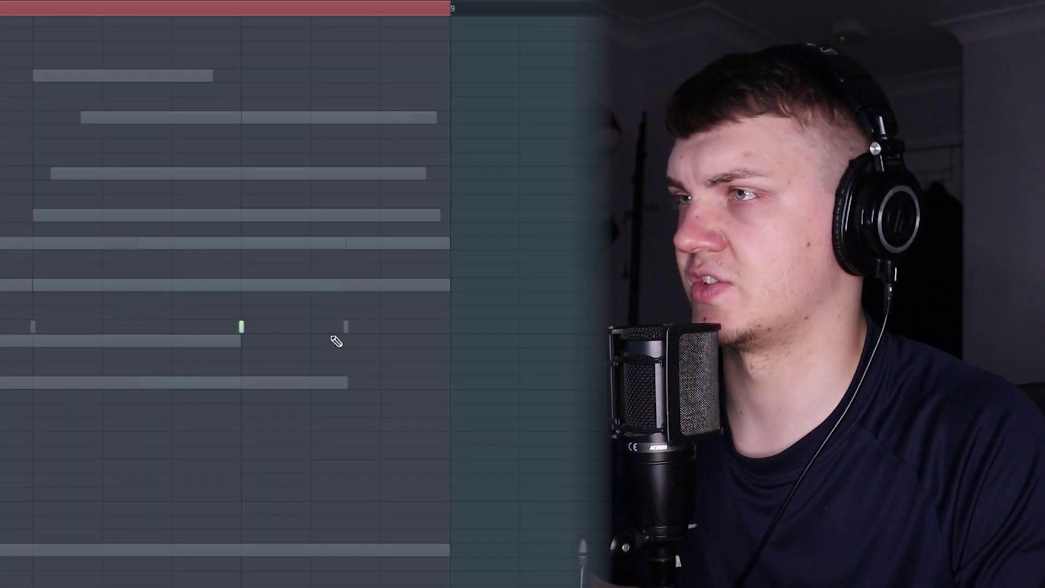